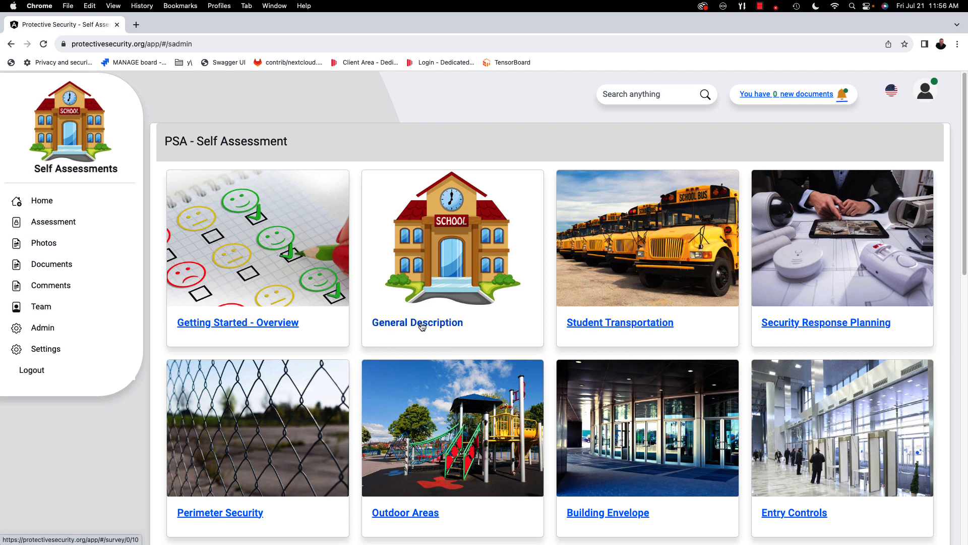
# Step: Open the PSA Training School assessment survey and bring up the school details form in its General Description section
pyautogui.click(55, 227)
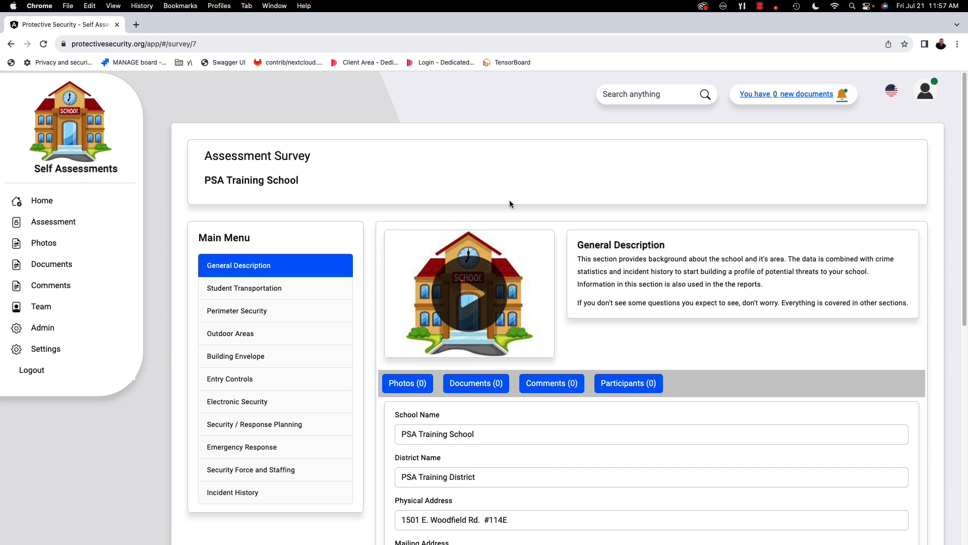
pyautogui.scroll(-3, 509, 203)
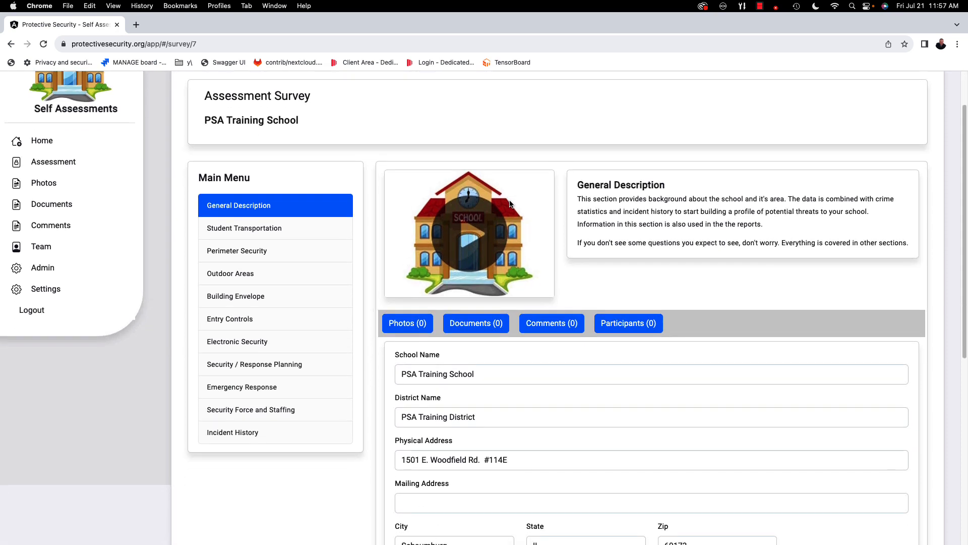
pyautogui.scroll(-2, 510, 204)
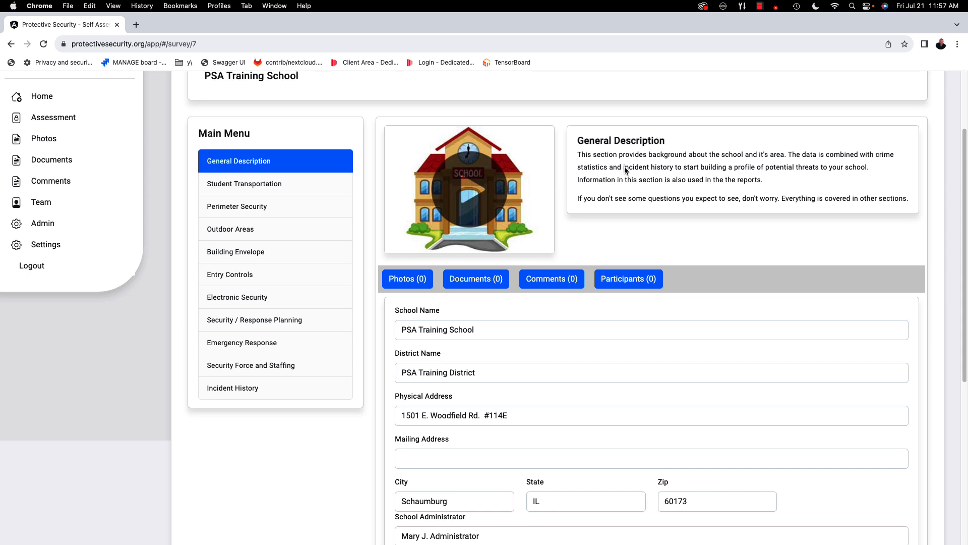
pyautogui.scroll(-5, 566, 181)
pyautogui.scroll(-2, 567, 186)
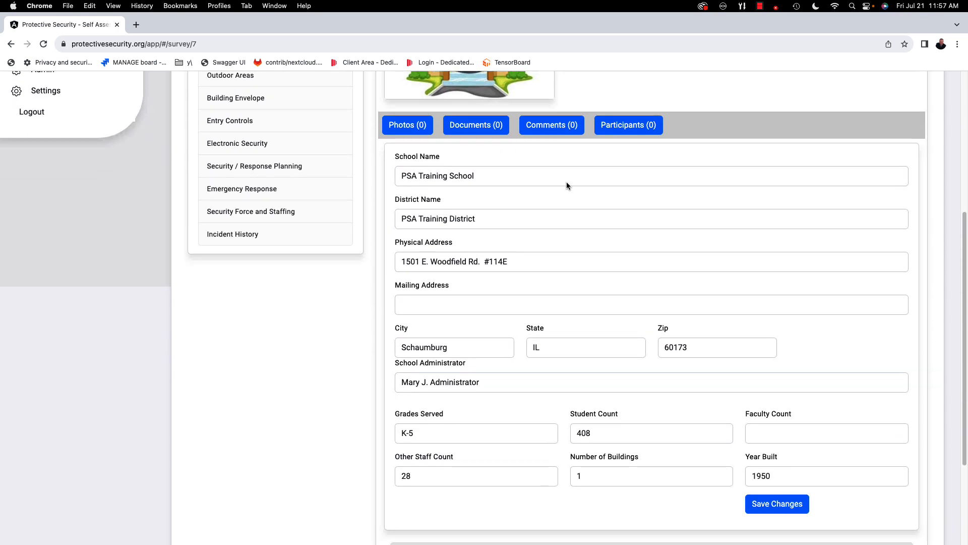
# Step: Examine the school details form, covering school and district names, physical and mailing addresses, administrator, grades served and student count
pyautogui.scroll(1, 563, 186)
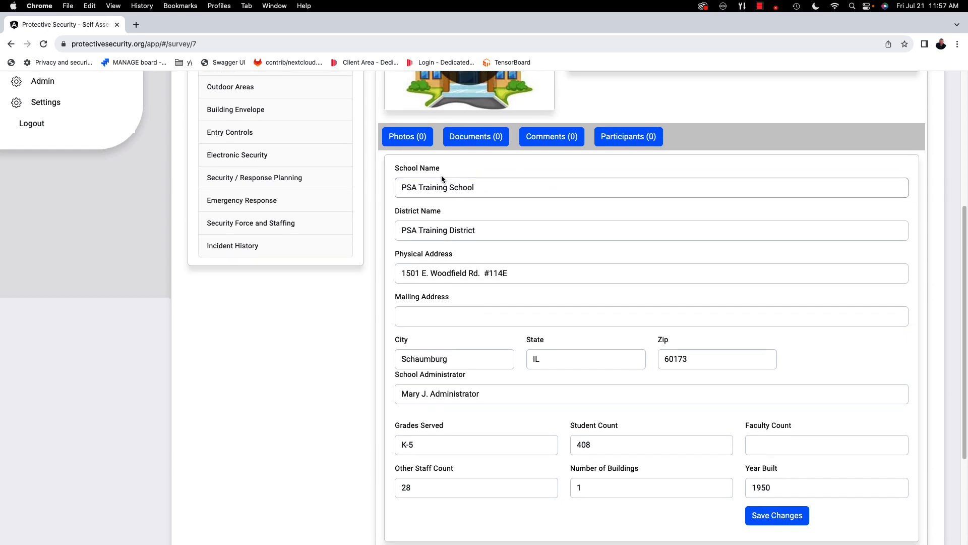
pyautogui.scroll(2, 439, 182)
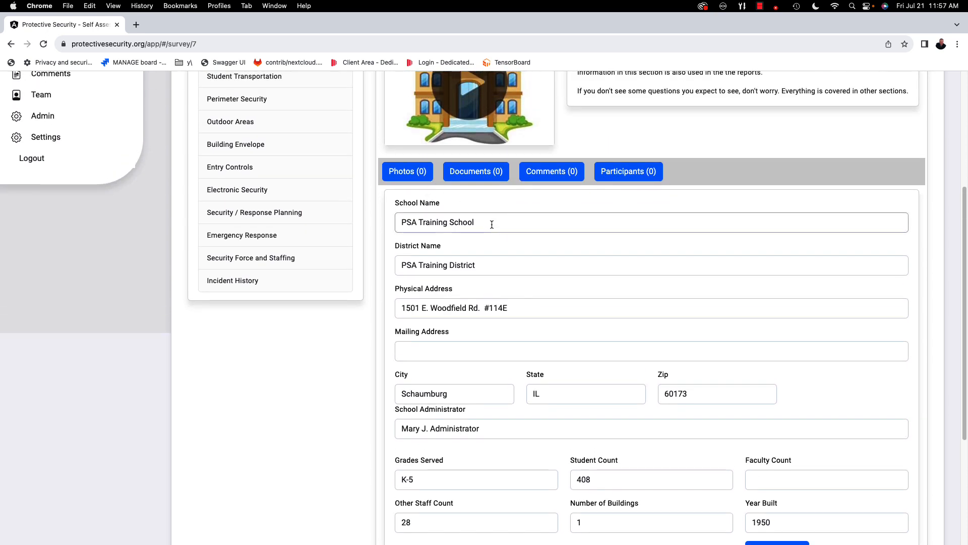
pyautogui.click(469, 222)
pyautogui.click(461, 265)
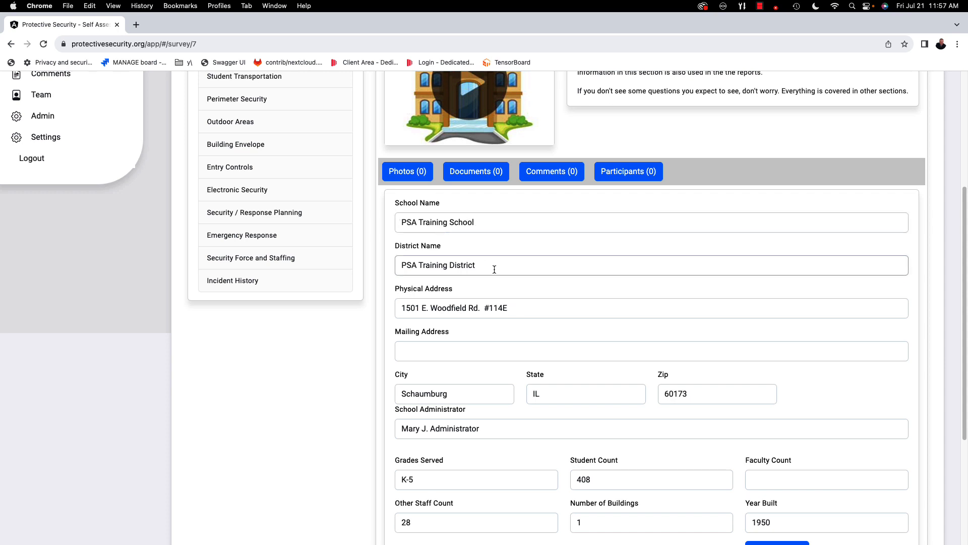
pyautogui.click(412, 263)
pyautogui.click(498, 305)
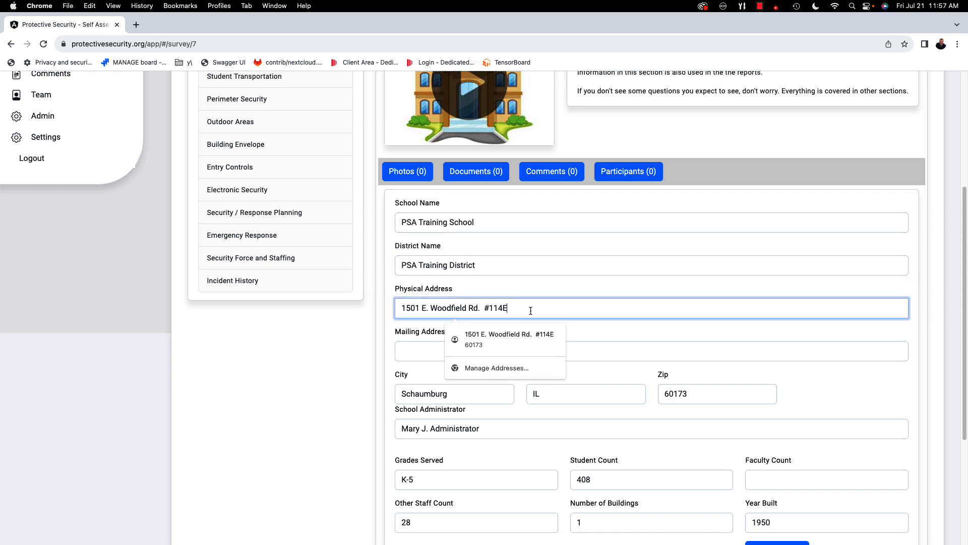
pyautogui.click(412, 348)
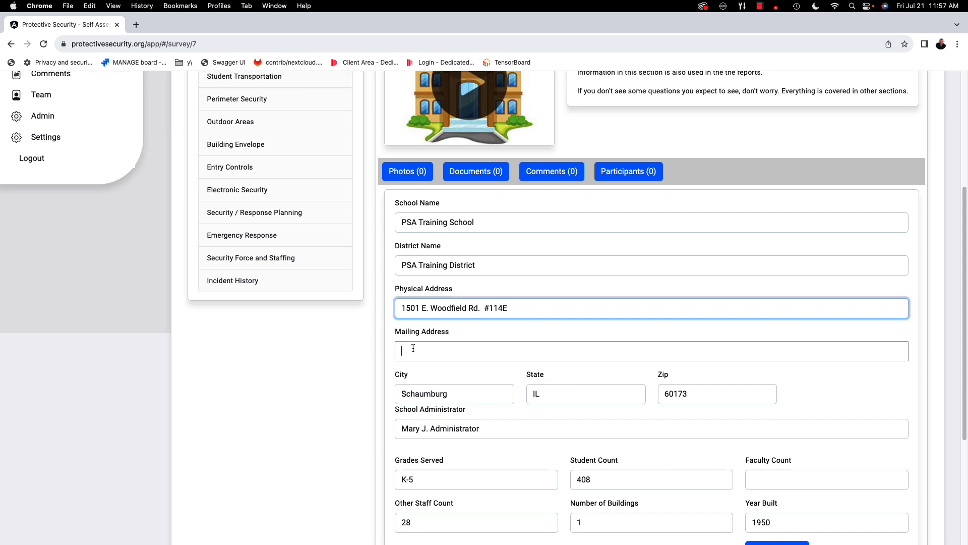
pyautogui.click(530, 309)
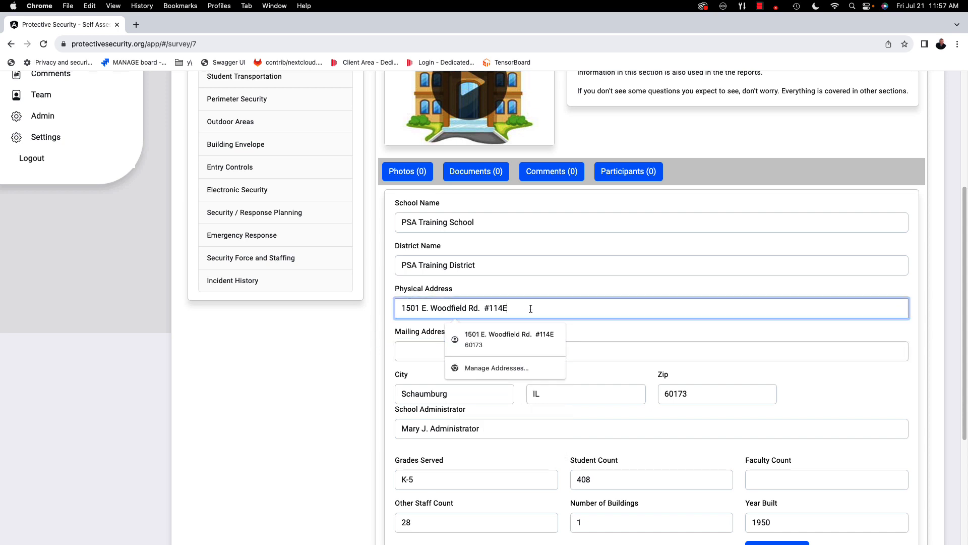
pyautogui.click(347, 358)
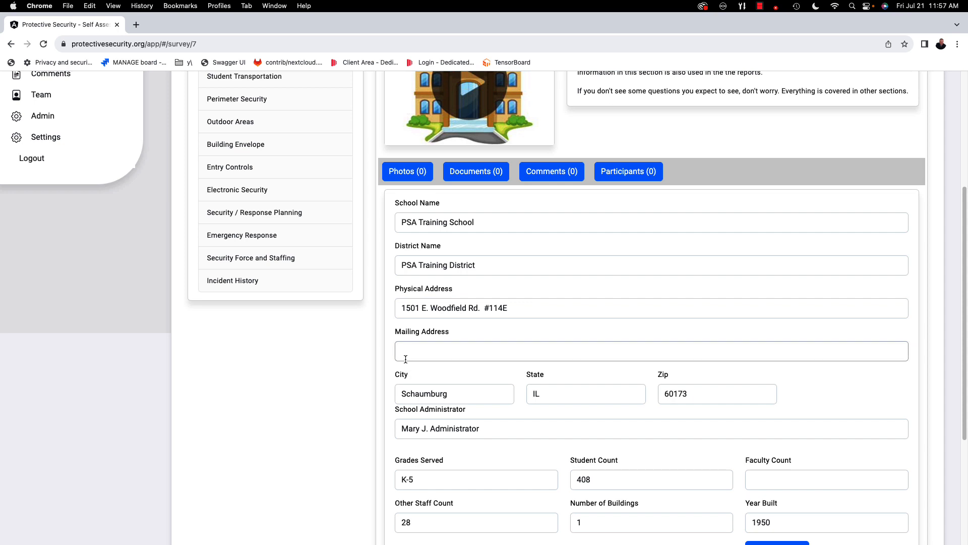
pyautogui.scroll(-1, 315, 360)
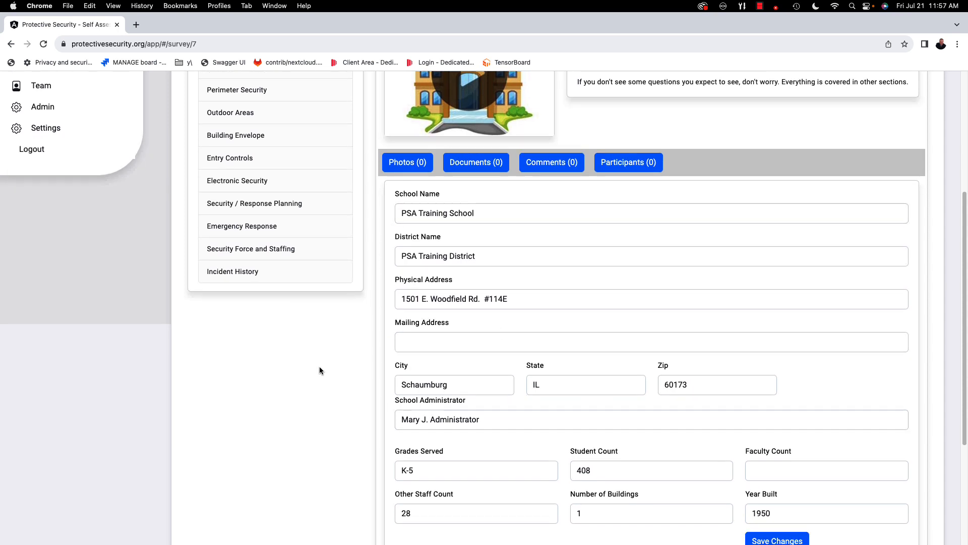
pyautogui.scroll(-3, 317, 365)
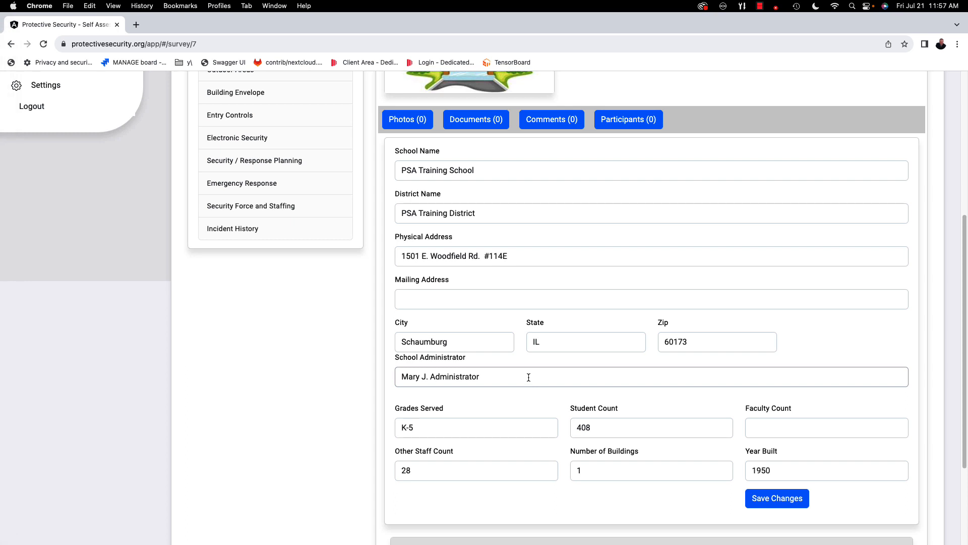
pyautogui.moveTo(422, 431); pyautogui.dragTo(402, 428)
pyautogui.click(631, 424)
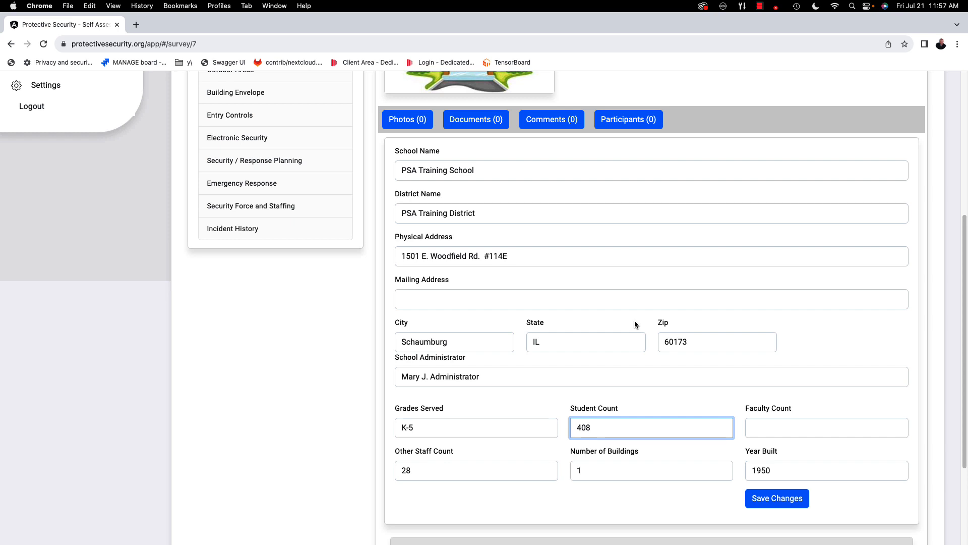
# Step: Save the school details and show the Section Overview Questions for General Description
pyautogui.scroll(-2, 552, 243)
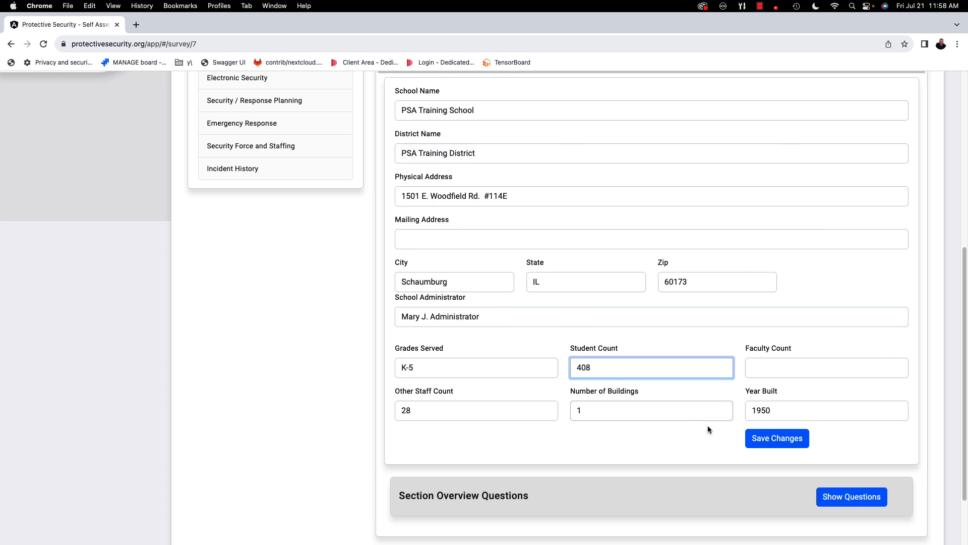
pyautogui.click(776, 439)
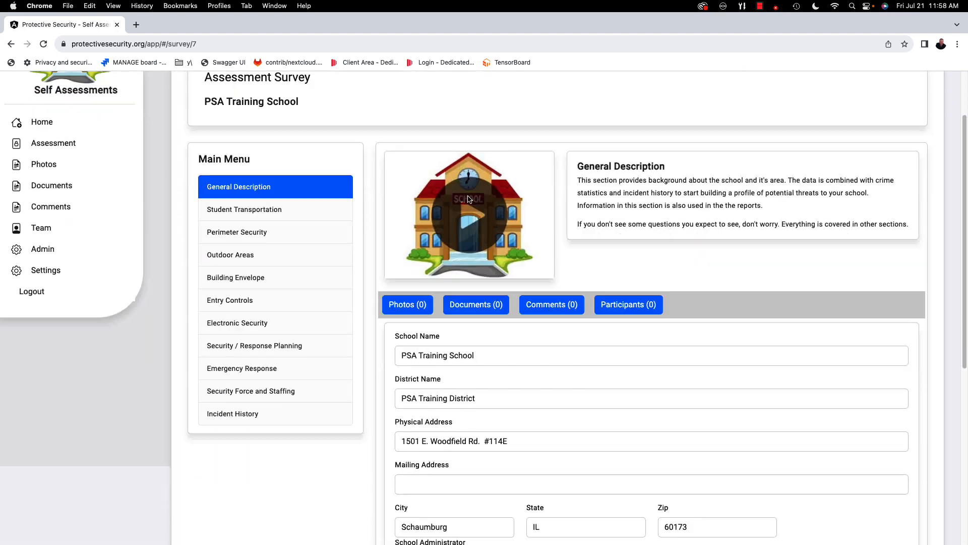
pyautogui.scroll(-6, 302, 253)
pyautogui.scroll(-2, 809, 395)
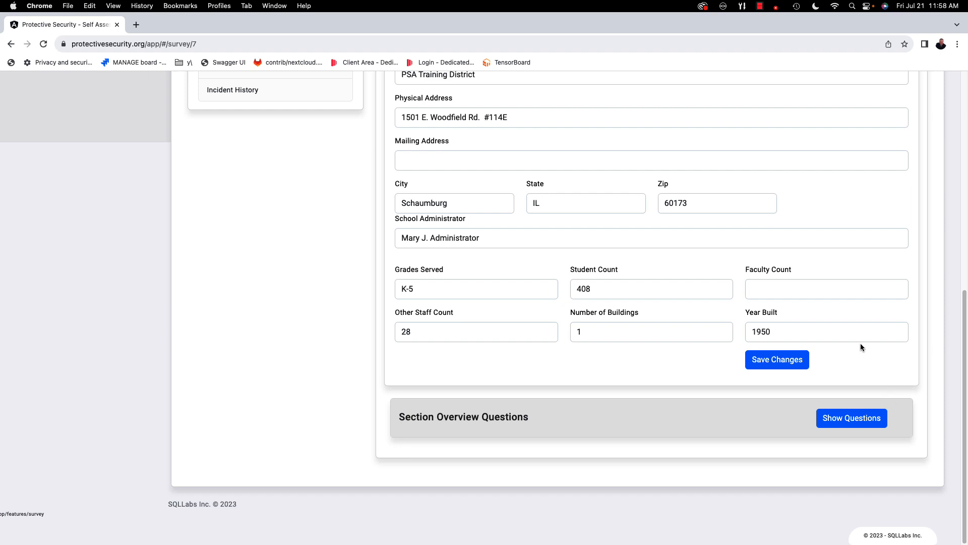
pyautogui.click(848, 418)
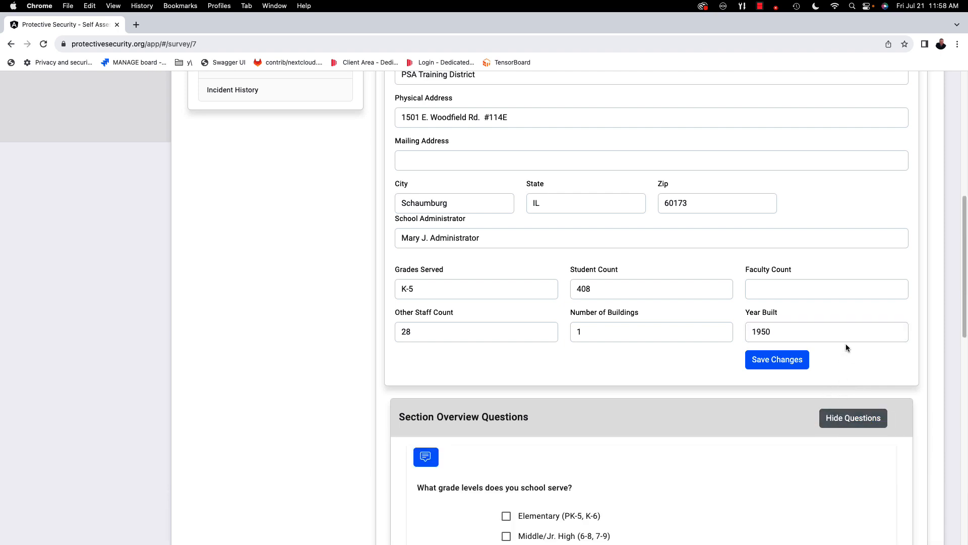
# Step: Check the Grades Served entry and mark Elementary (PK-5, K-6) as the grade level the school serves
pyautogui.scroll(-5, 846, 346)
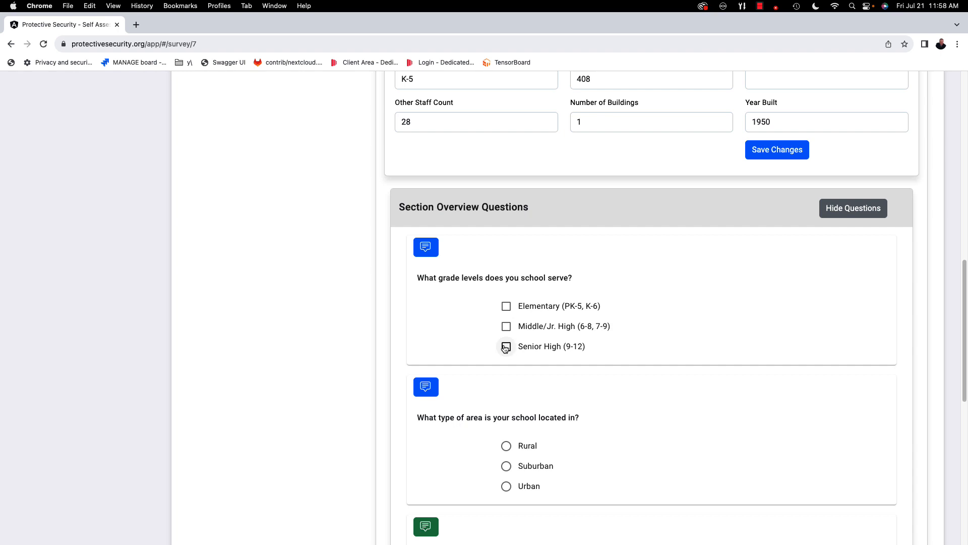
pyautogui.scroll(1, 495, 337)
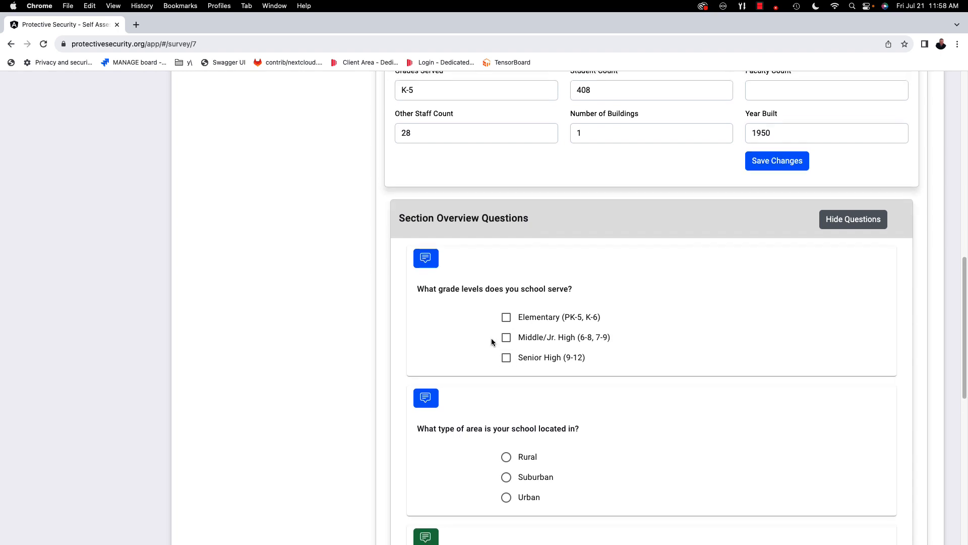
pyautogui.tripleClick(434, 99)
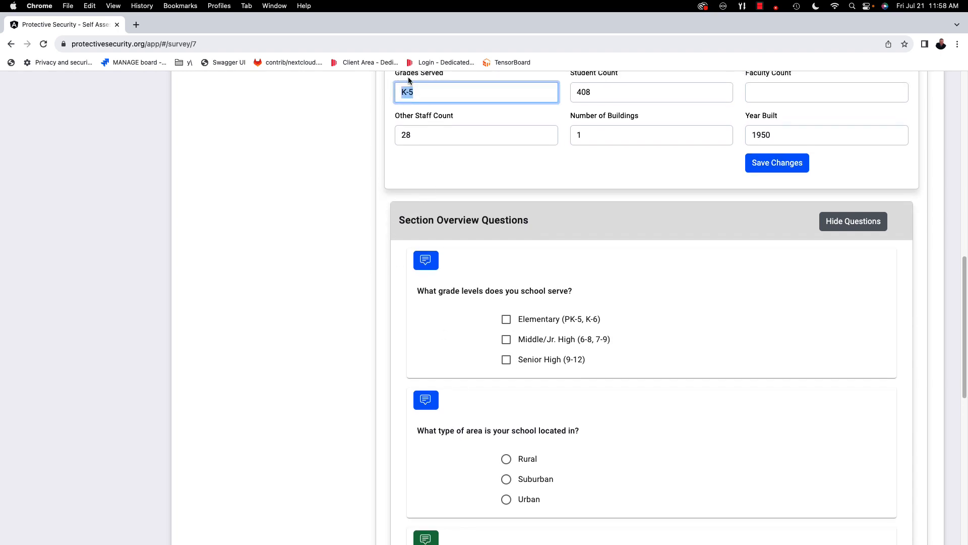
pyautogui.click(653, 265)
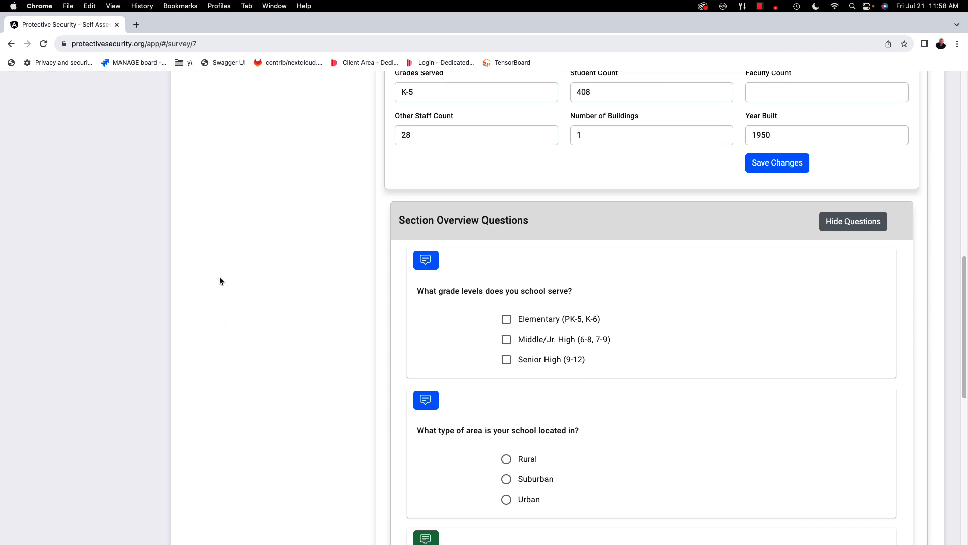
pyautogui.click(507, 319)
# Step: Set the school's area type to Suburban and answer Yes to the question about instruction outside daylight hours
pyautogui.scroll(-3, 304, 337)
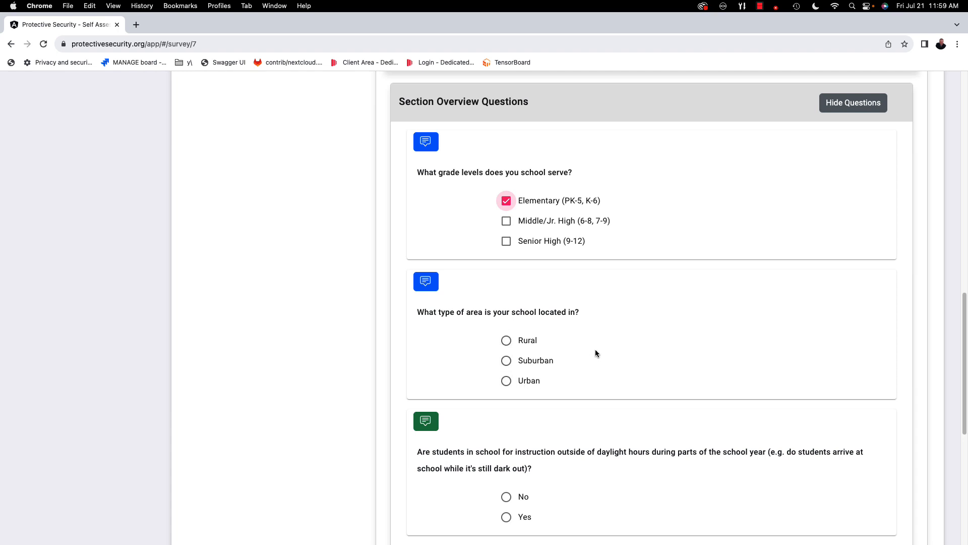
pyautogui.scroll(-1, 597, 323)
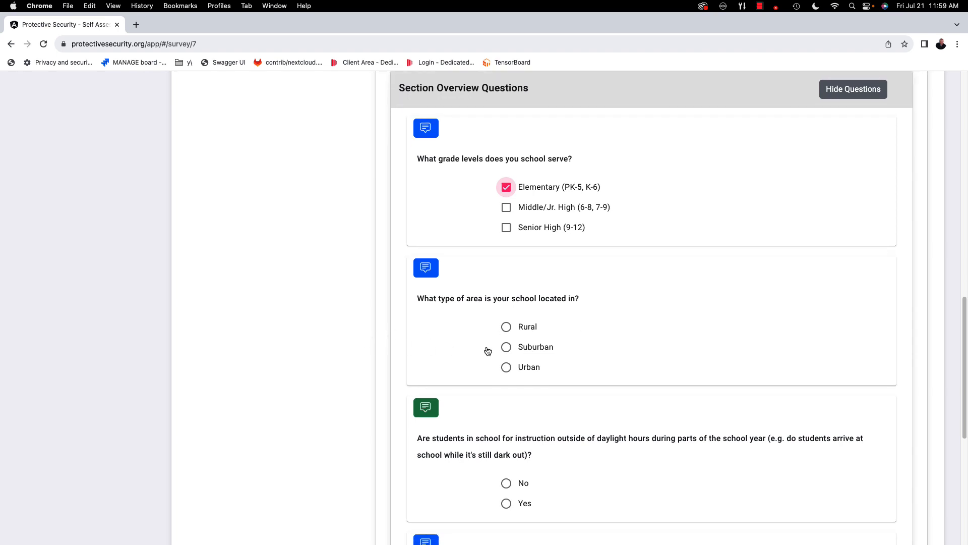
pyautogui.click(506, 348)
pyautogui.scroll(-5, 424, 338)
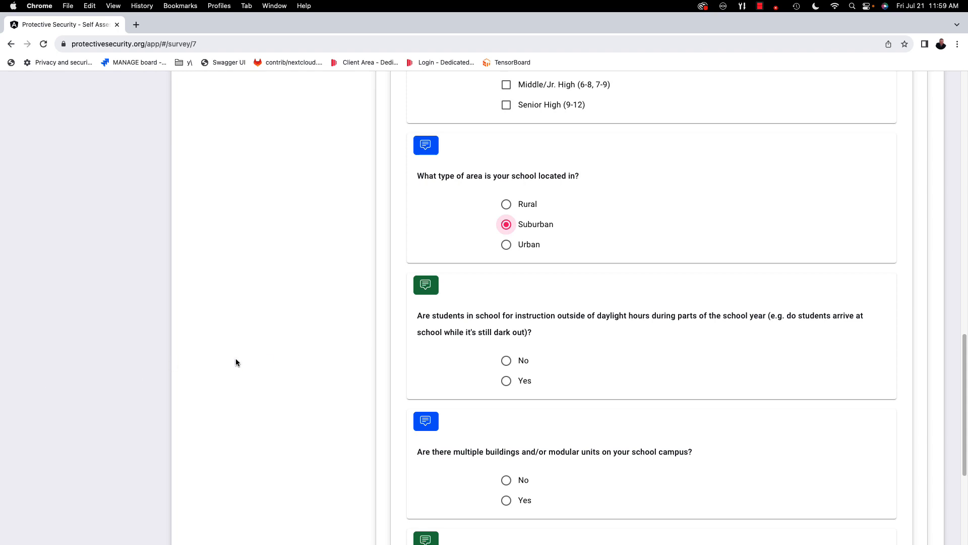
pyautogui.click(506, 381)
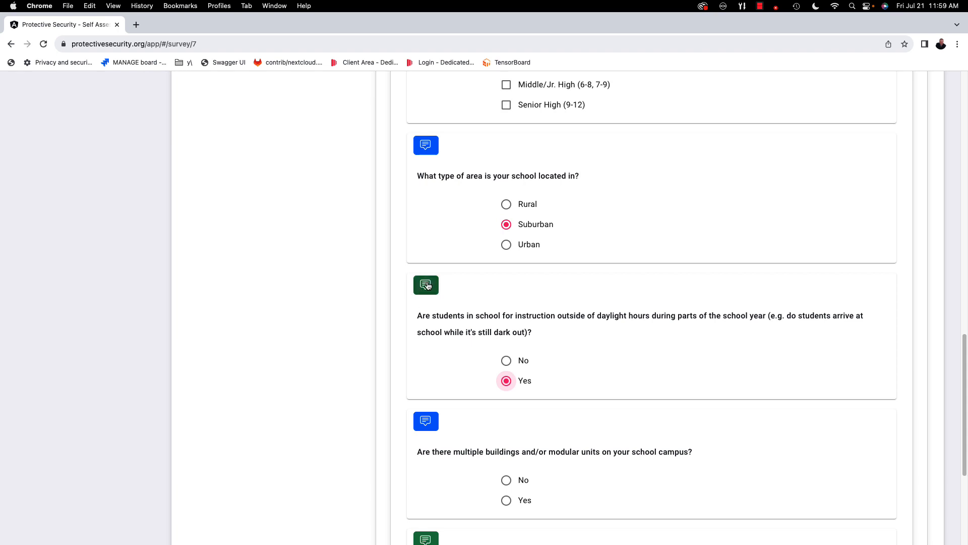
# Step: Edit the daylight-hours question's comment to read "During winter months the school day begins when it is still dark."
pyautogui.click(427, 286)
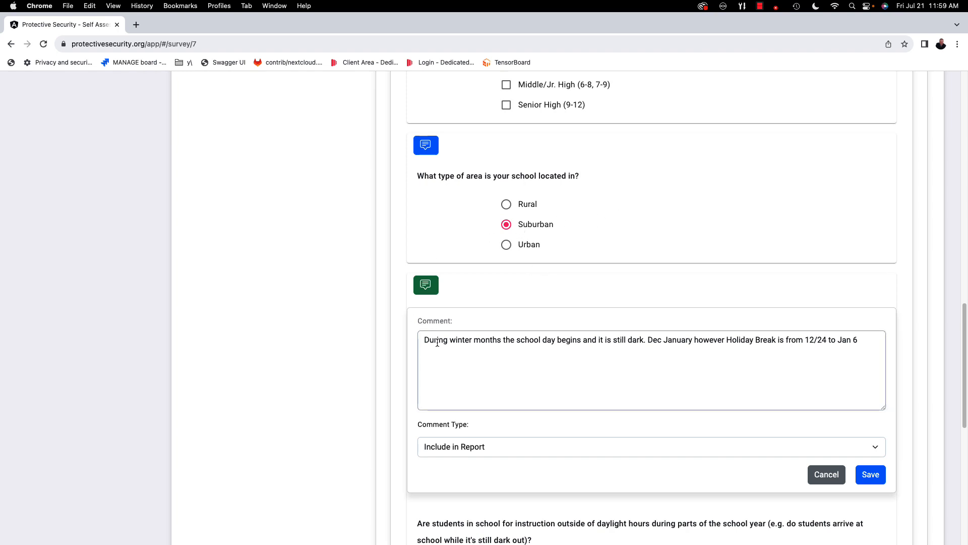
pyautogui.moveTo(420, 343); pyautogui.dragTo(595, 346)
pyautogui.click(596, 346)
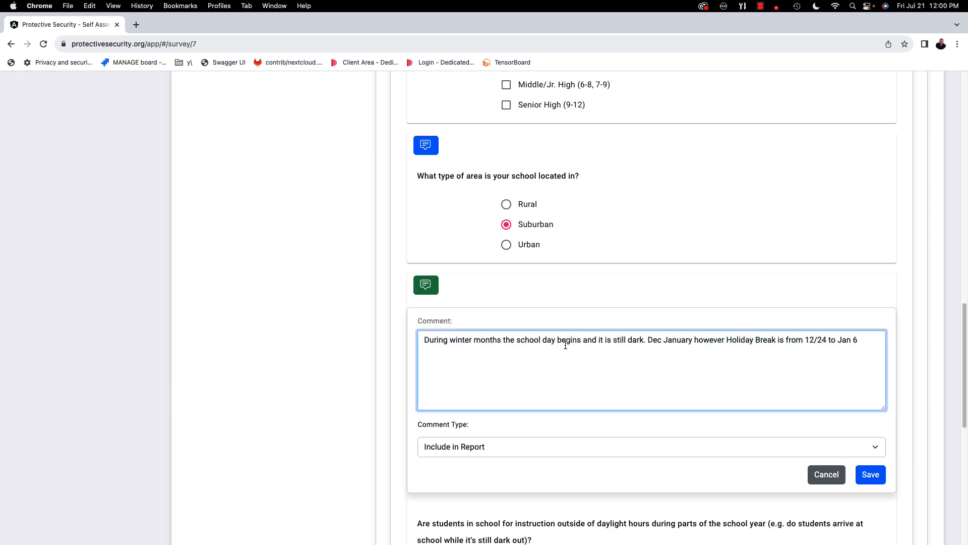
pyautogui.press('BackSpace')
pyautogui.press('BackSpace')
pyautogui.press('BackSpace')
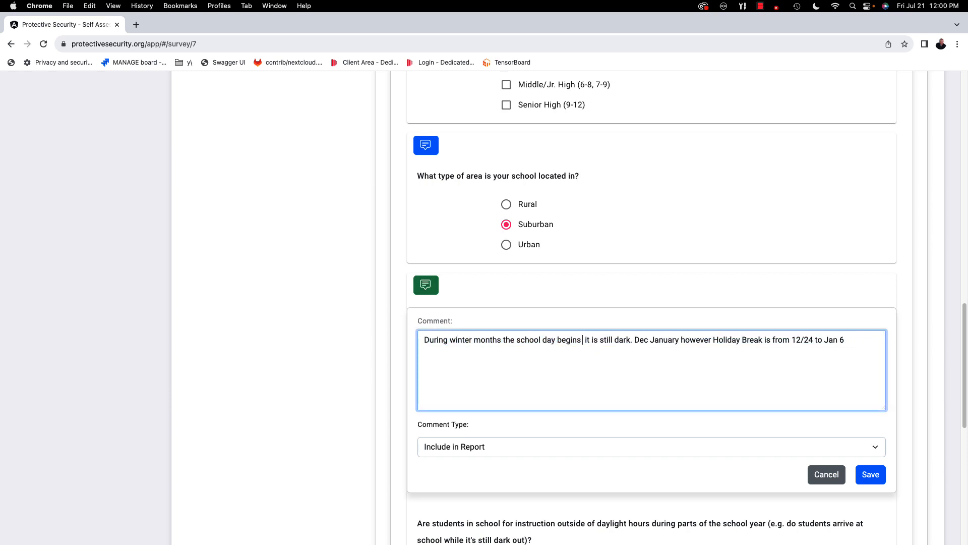
pyautogui.write('when')
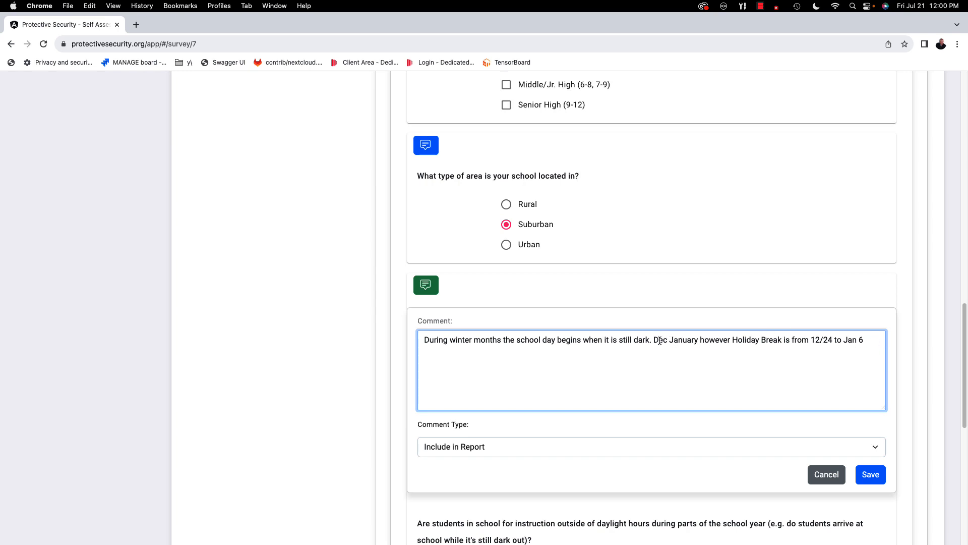
pyautogui.moveTo(654, 340); pyautogui.dragTo(874, 341)
pyautogui.press('BackSpace')
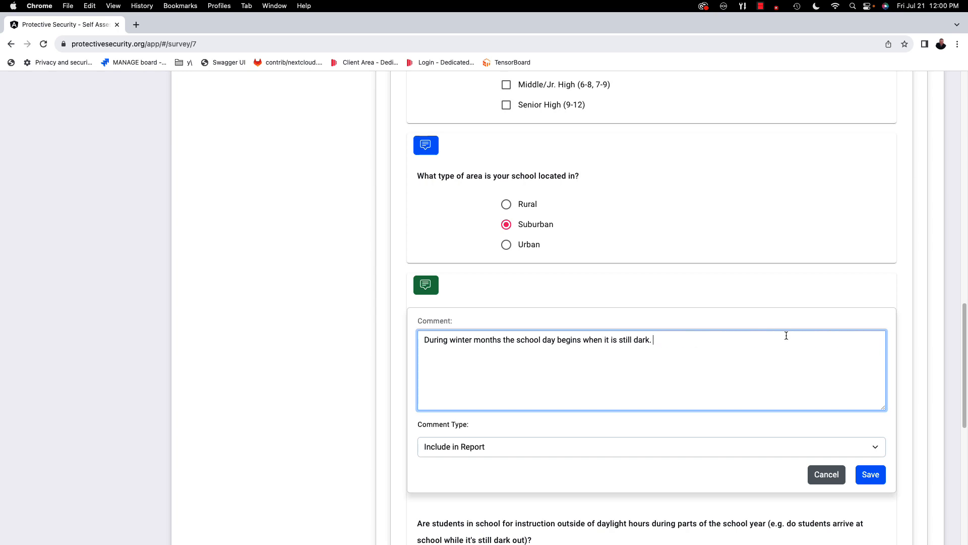
# Step: Choose Include in Report as the comment type and save the daylight-hours comment
pyautogui.scroll(-2, 525, 403)
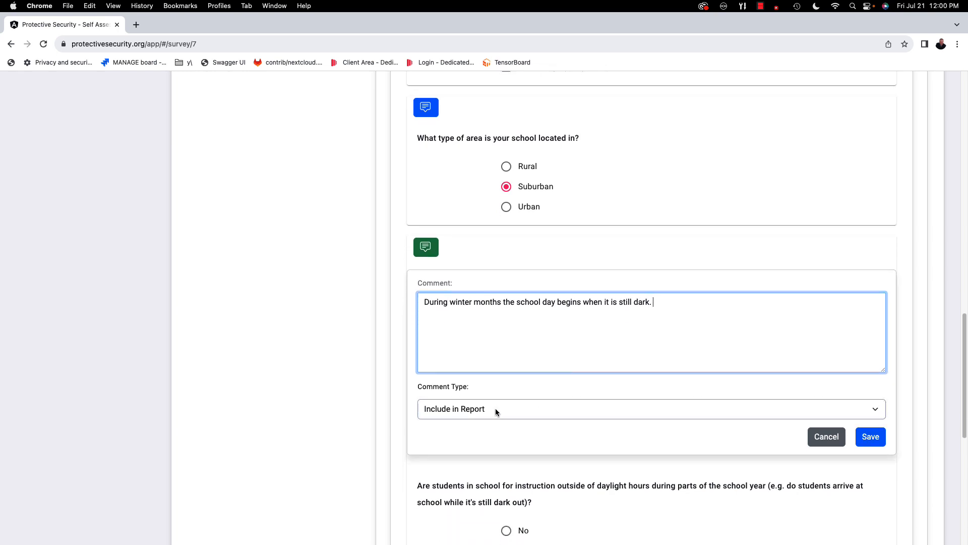
pyautogui.click(495, 410)
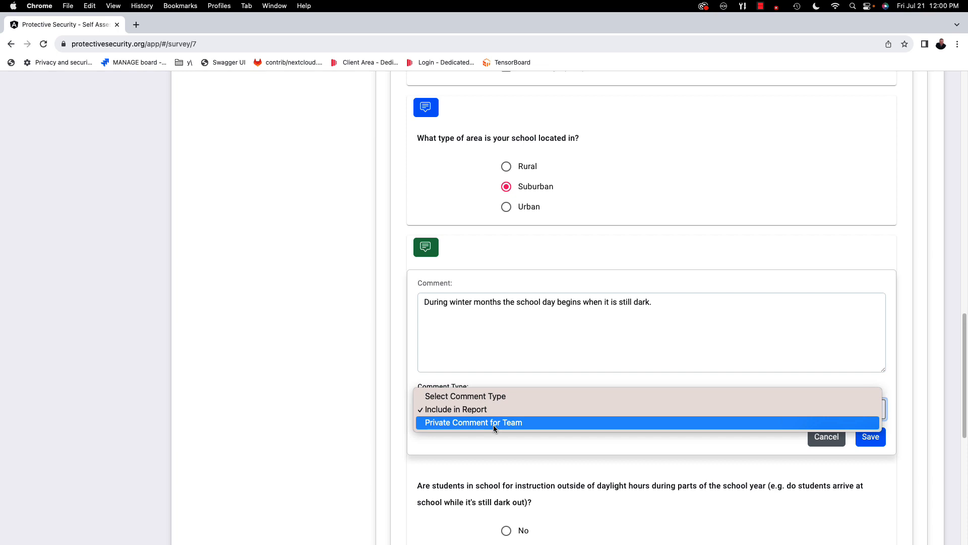
pyautogui.click(491, 411)
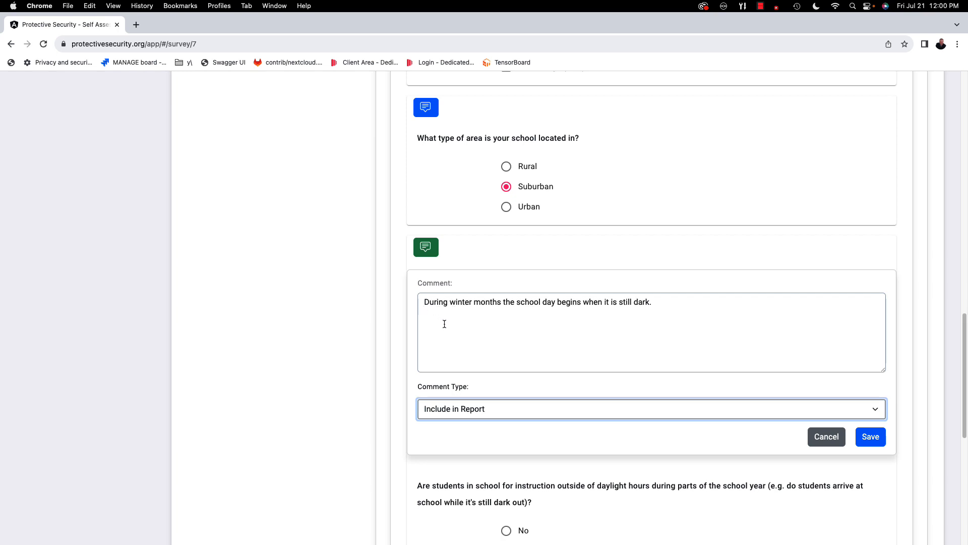
pyautogui.click(878, 437)
pyautogui.scroll(-3, 748, 358)
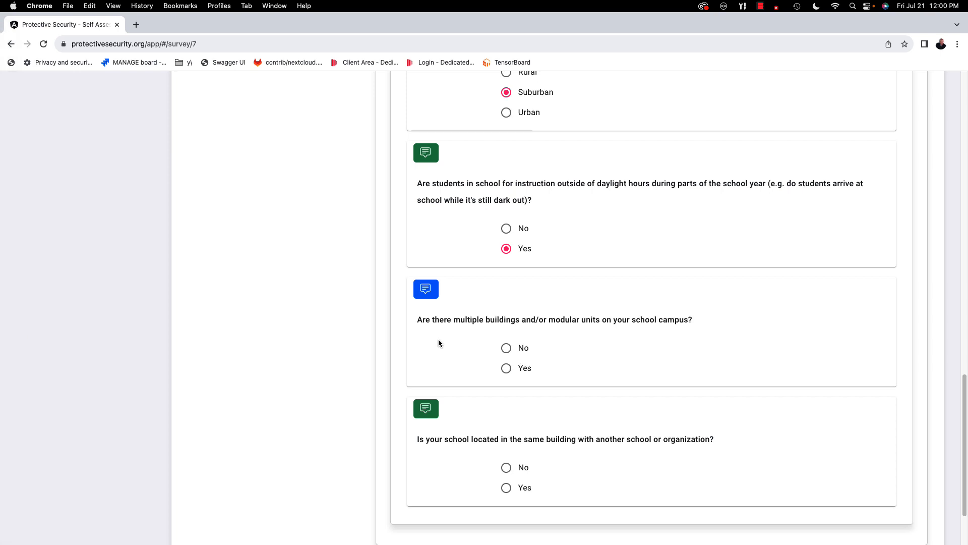
# Step: Answer No to the question about multiple buildings or modular units on the school campus
pyautogui.click(505, 348)
pyautogui.scroll(-1, 469, 347)
pyautogui.scroll(-3, 456, 348)
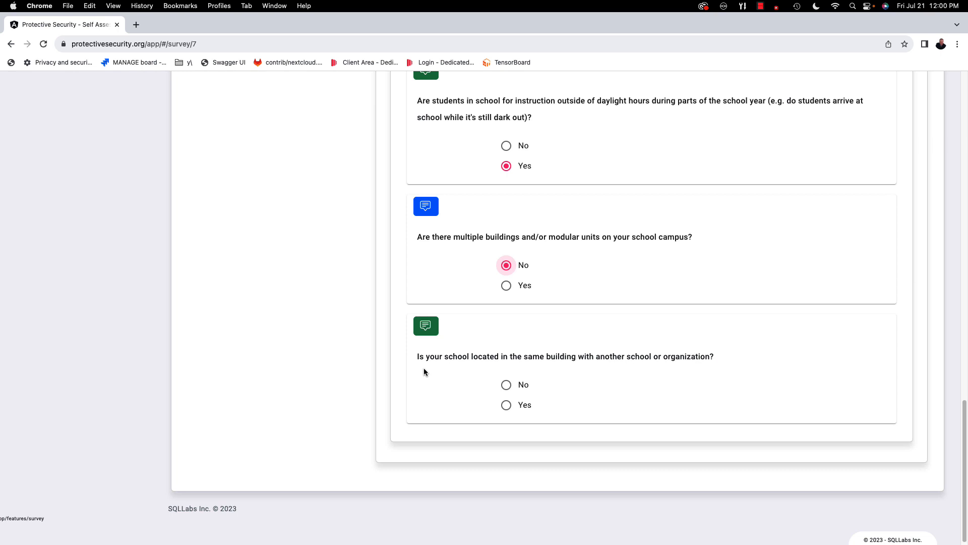
# Step: Replace the shared-building question's comment with "We are located in a corporate office building."
pyautogui.click(427, 329)
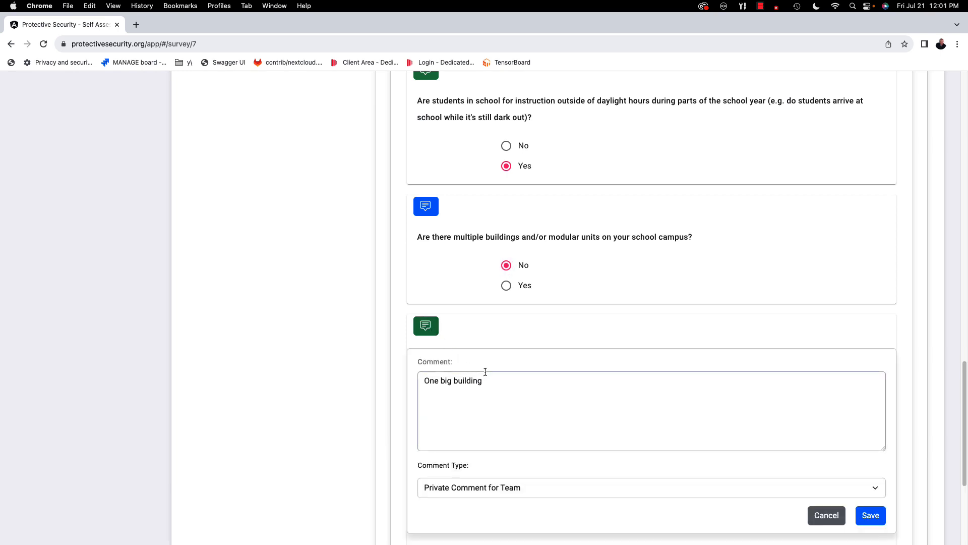
pyautogui.tripleClick(447, 381)
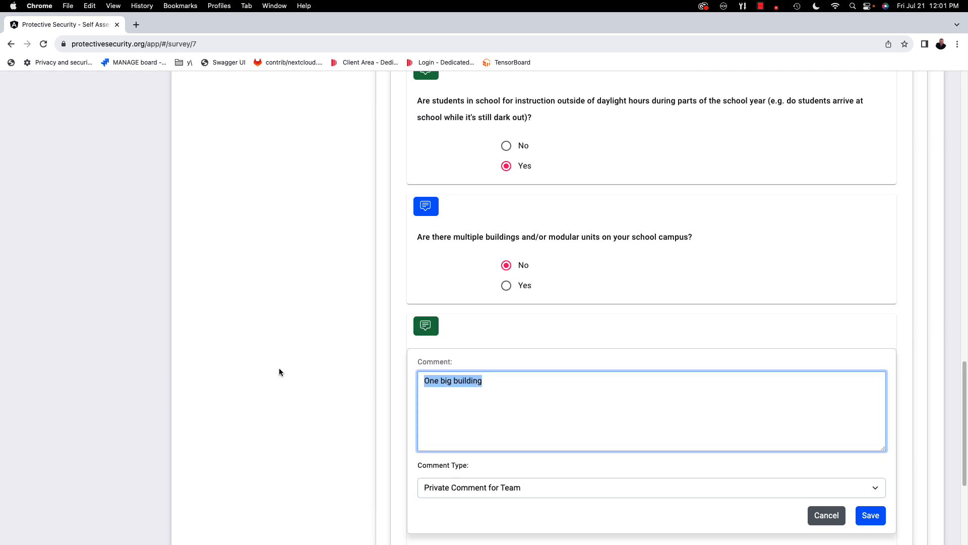
pyautogui.write('We are loca')
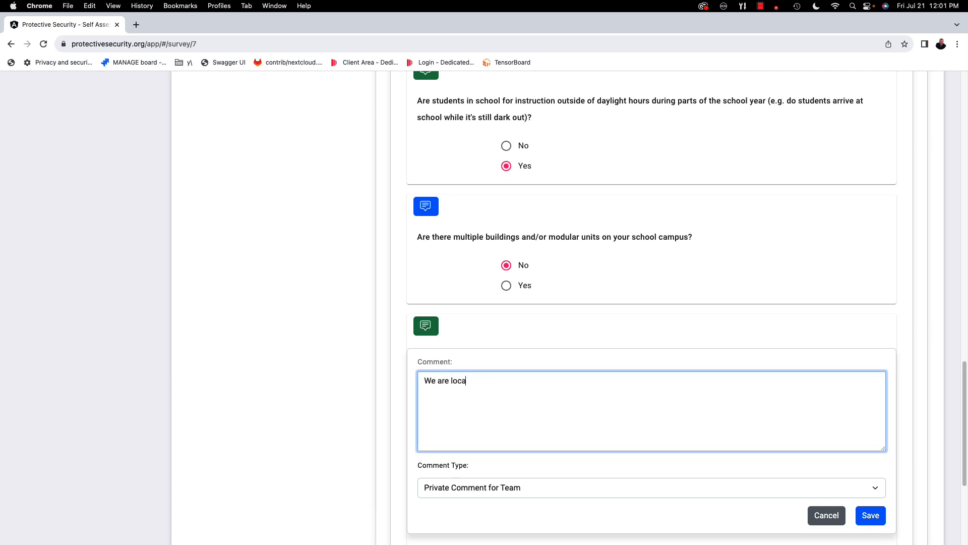
pyautogui.write('ted in a corporate office b')
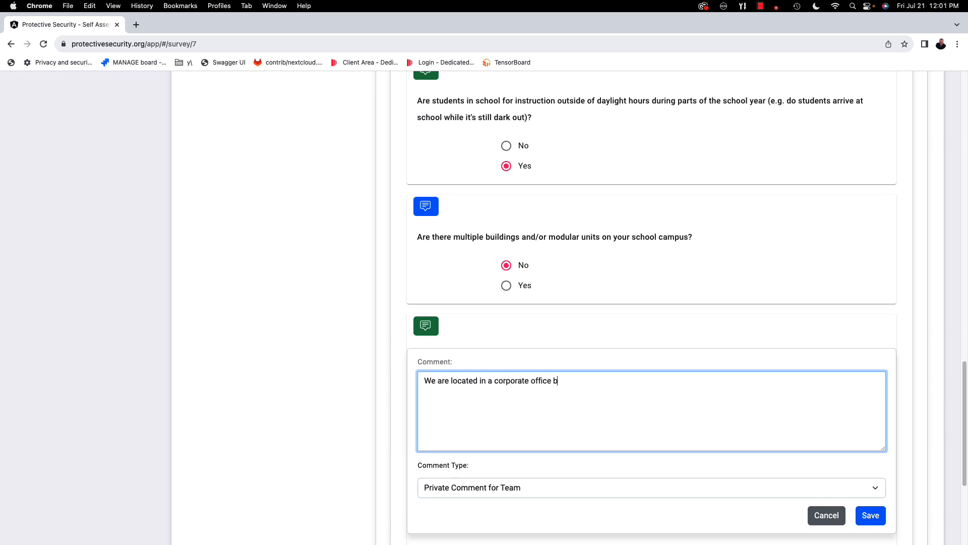
pyautogui.write('uilding.')
# Step: Save the shared-building comment with the Include in Report type and answer Yes to that question
pyautogui.scroll(-1, 259, 393)
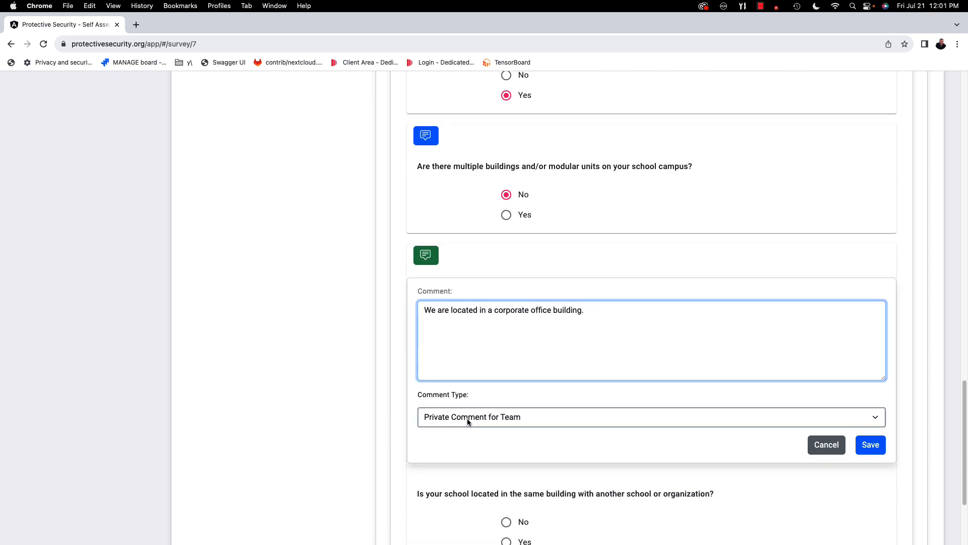
pyautogui.click(467, 417)
pyautogui.click(475, 404)
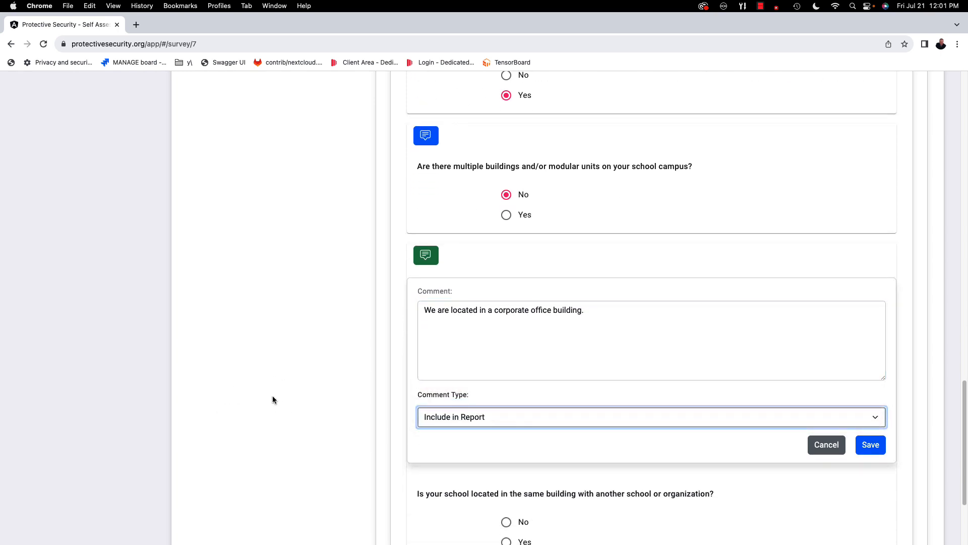
pyautogui.click(871, 445)
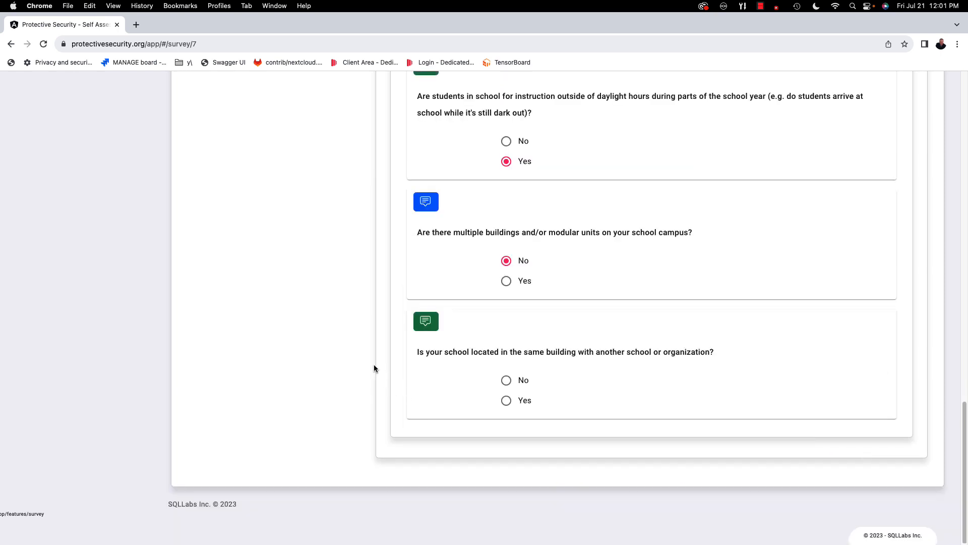
pyautogui.click(506, 401)
# Step: Review the General Description section's school details and the answers to its overview questions
pyautogui.scroll(8, 409, 381)
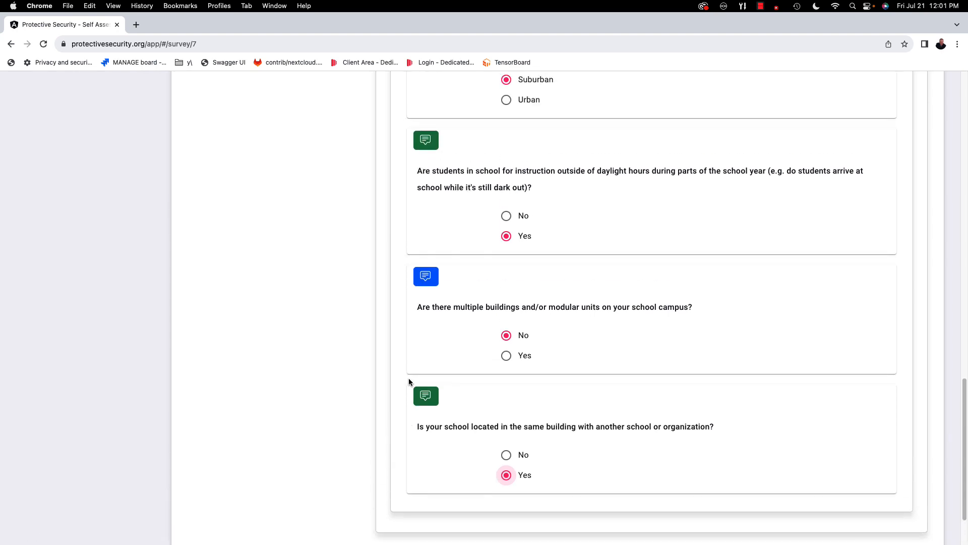
pyautogui.scroll(9, 408, 377)
pyautogui.scroll(-10, 410, 379)
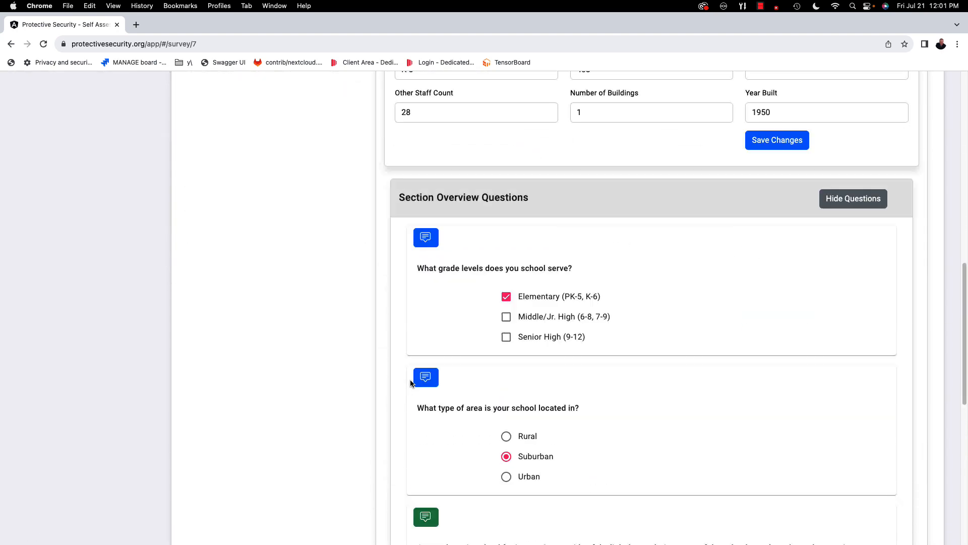
pyautogui.scroll(-6, 412, 382)
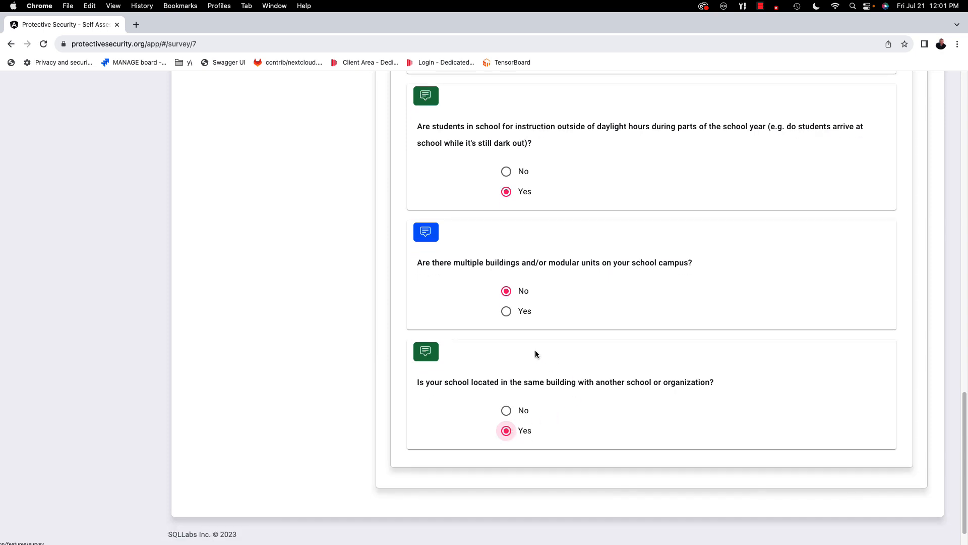
pyautogui.scroll(8, 380, 372)
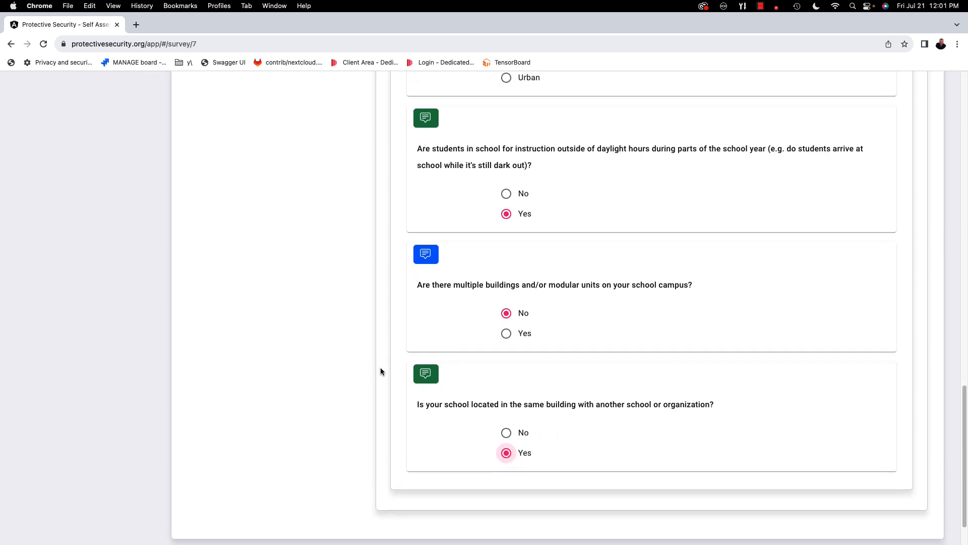
pyautogui.scroll(5, 380, 371)
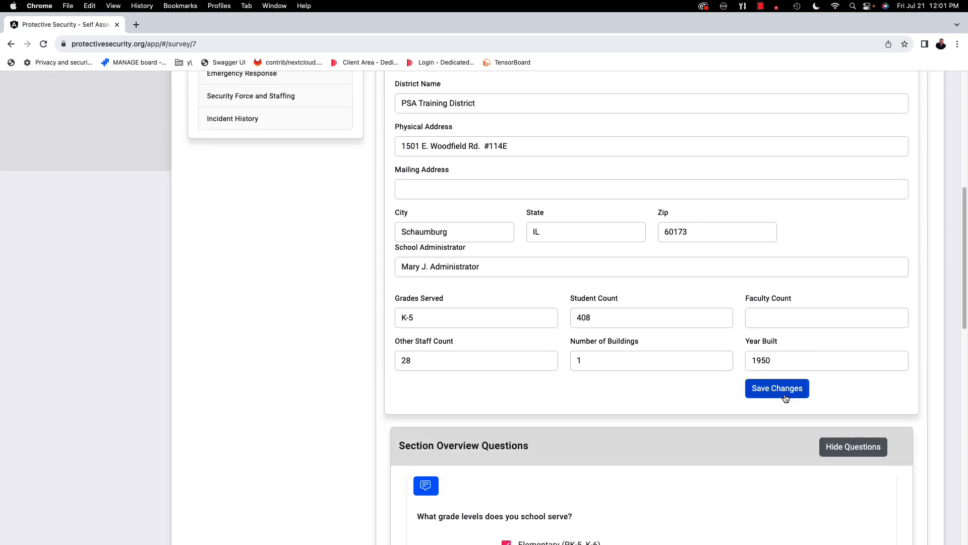
pyautogui.click(756, 323)
pyautogui.scroll(1, 754, 314)
pyautogui.scroll(3, 753, 315)
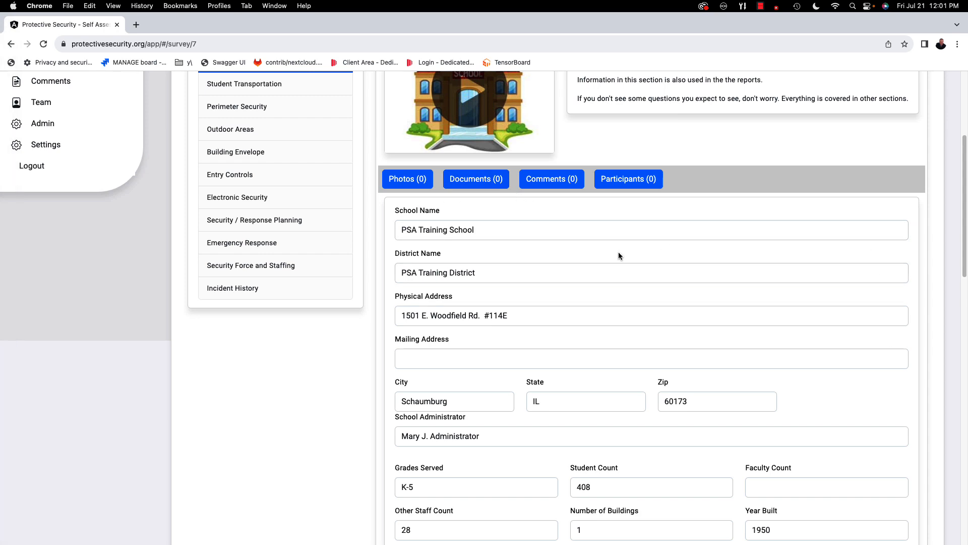
pyautogui.scroll(-2, 618, 255)
pyautogui.scroll(-5, 618, 256)
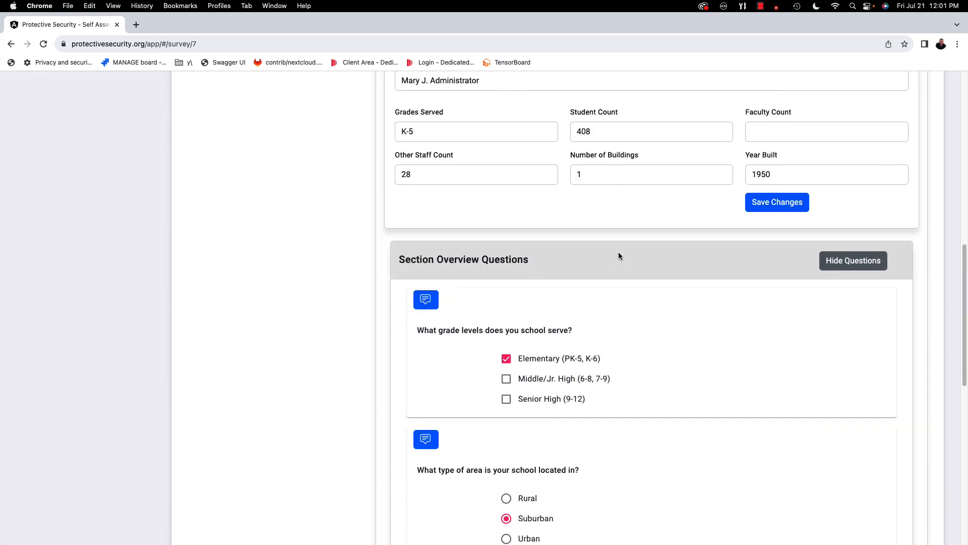
pyautogui.scroll(7, 613, 255)
pyautogui.scroll(3, 610, 257)
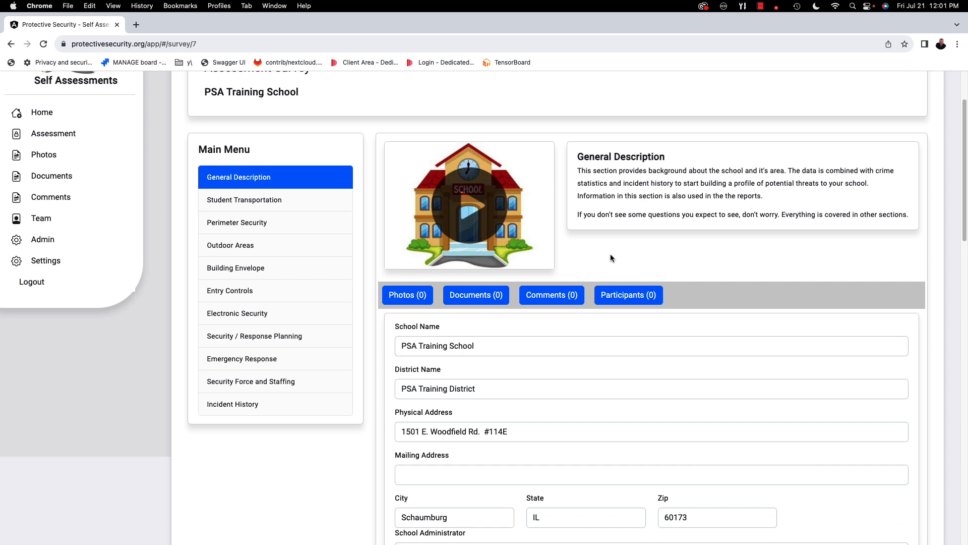